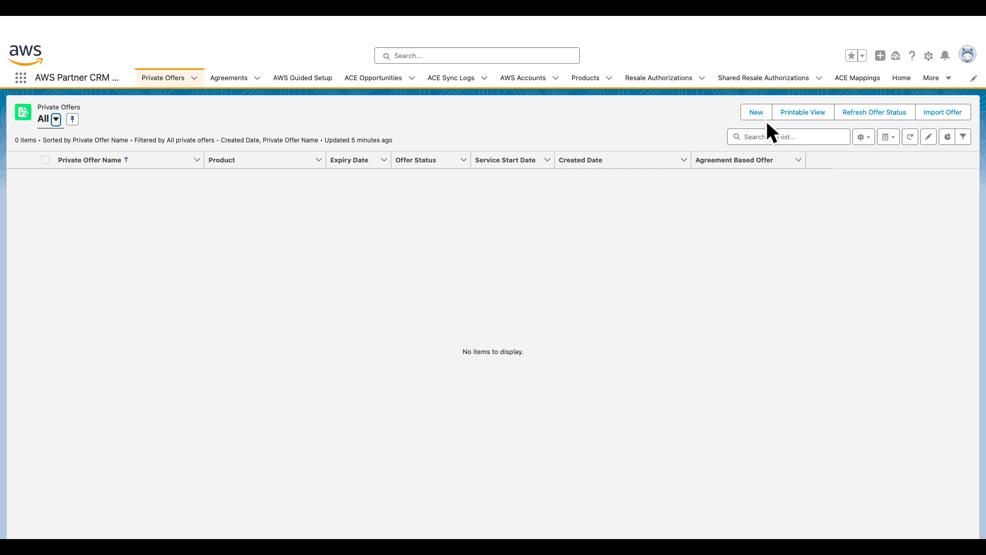
Step: Start a new private offer with ISV Self and product SaaS office for Amazon
click(756, 112)
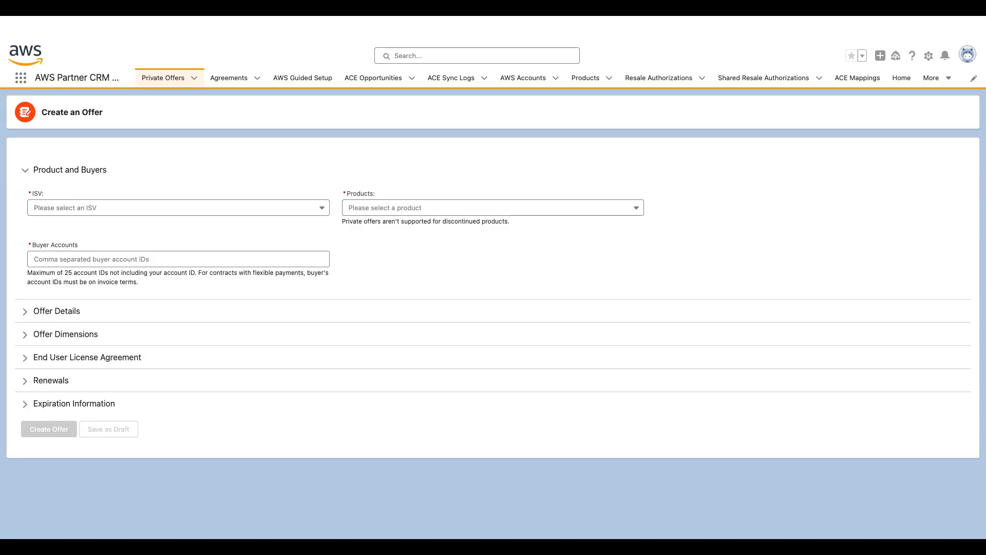
click(321, 207)
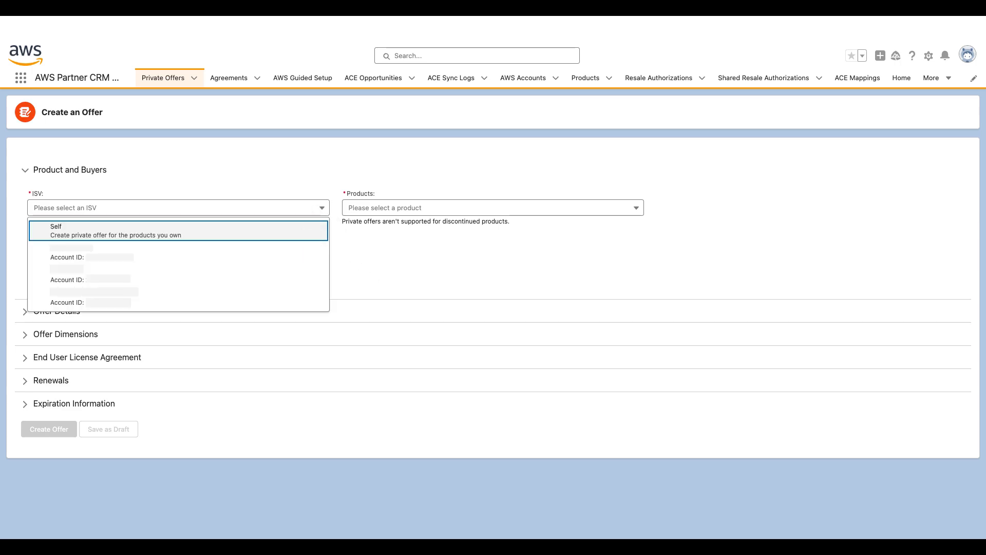
click(306, 230)
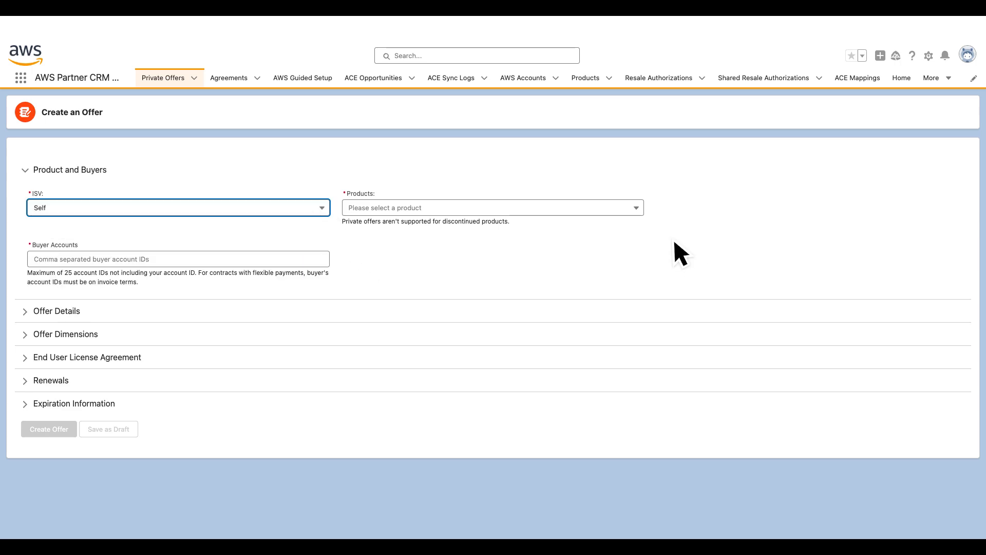
click(635, 207)
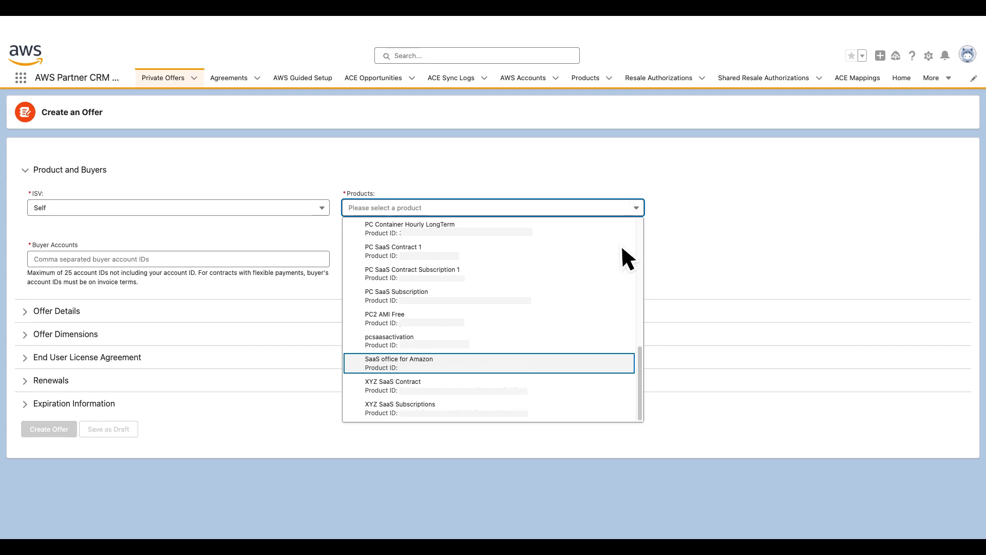
click(596, 368)
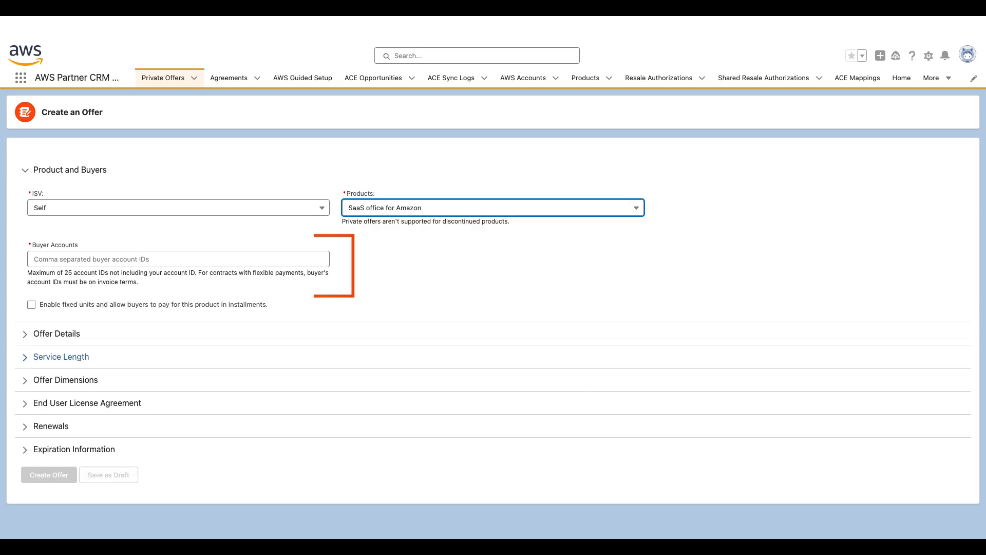
Step: Enter the buyer's AWS account ID and enable fixed units with installment payments
click(178, 259)
text(123456780910)
click(31, 304)
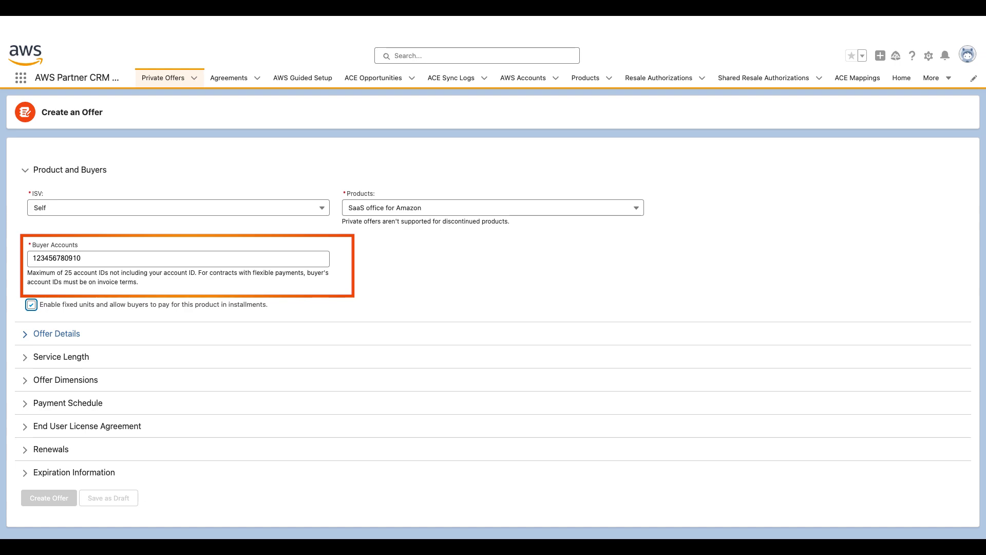
Step: Name the offer 'Annual Offer 1' with description 'This is a future dated agreement'
click(89, 335)
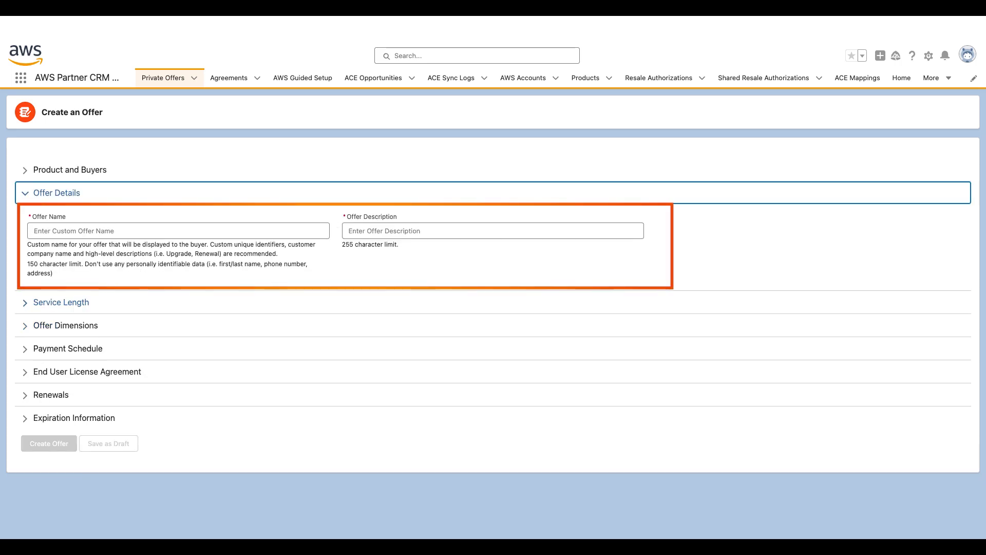
text(Annual Offer 1)
key(Tab)
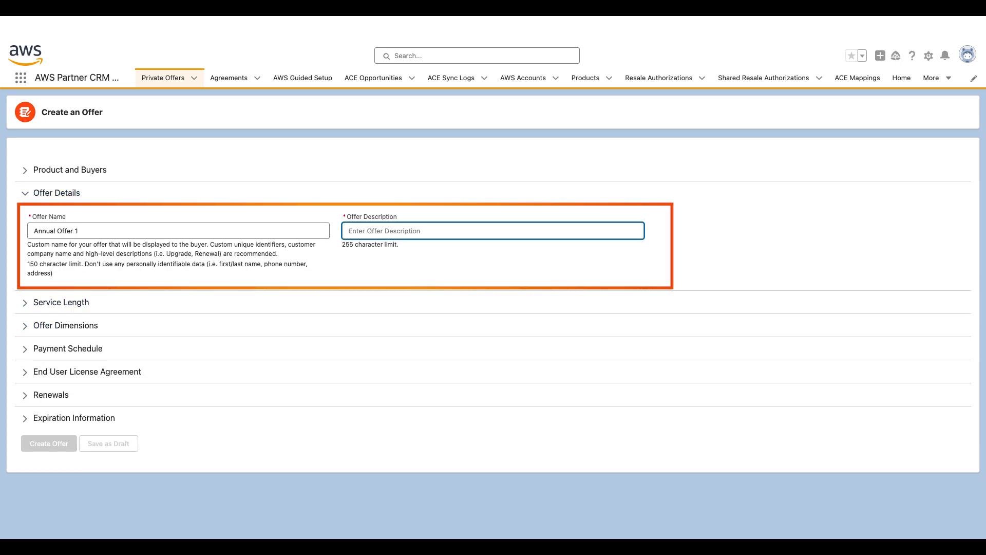
text(This is a future dated agreement)
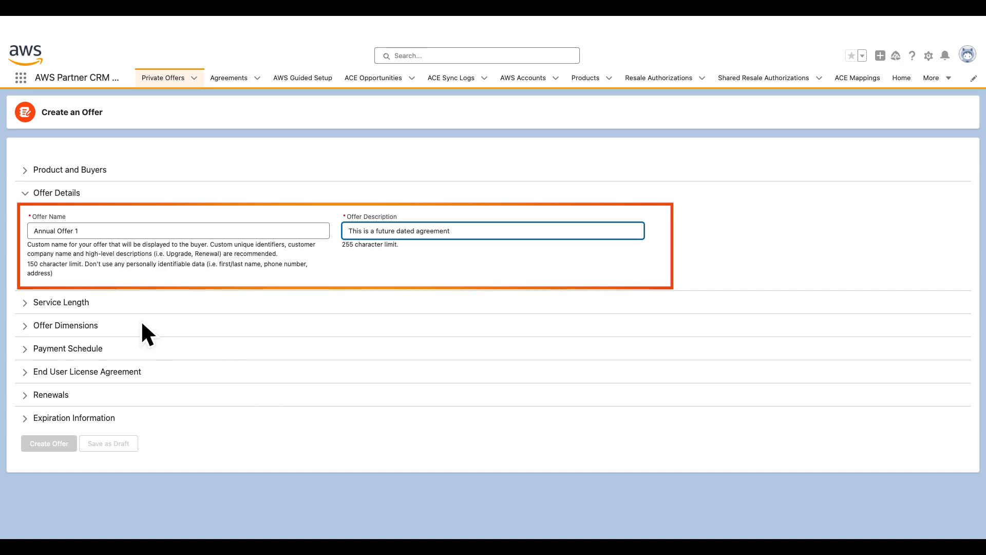
Step: Set the service length to a future start, running Sep 1, 2024 to Aug 30, 2025
click(94, 302)
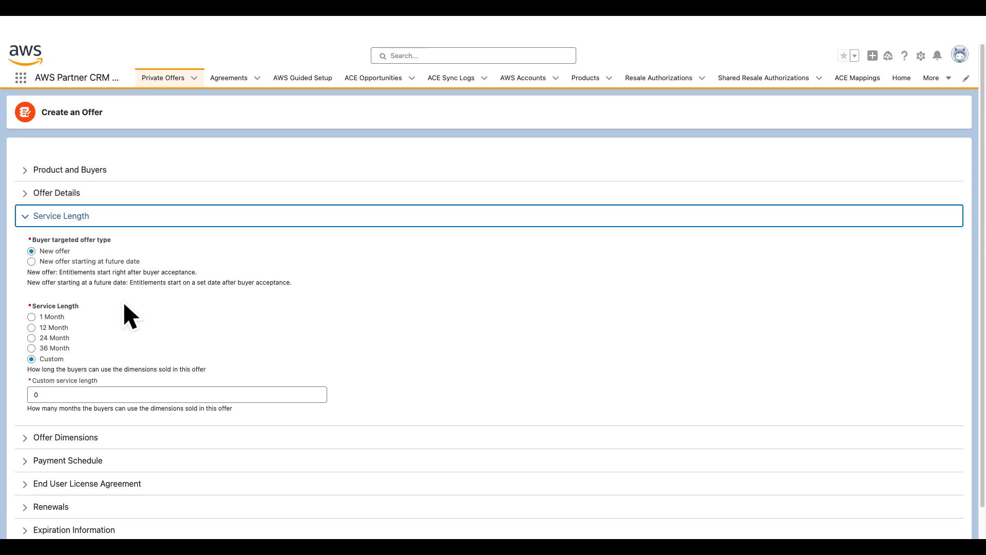
click(32, 261)
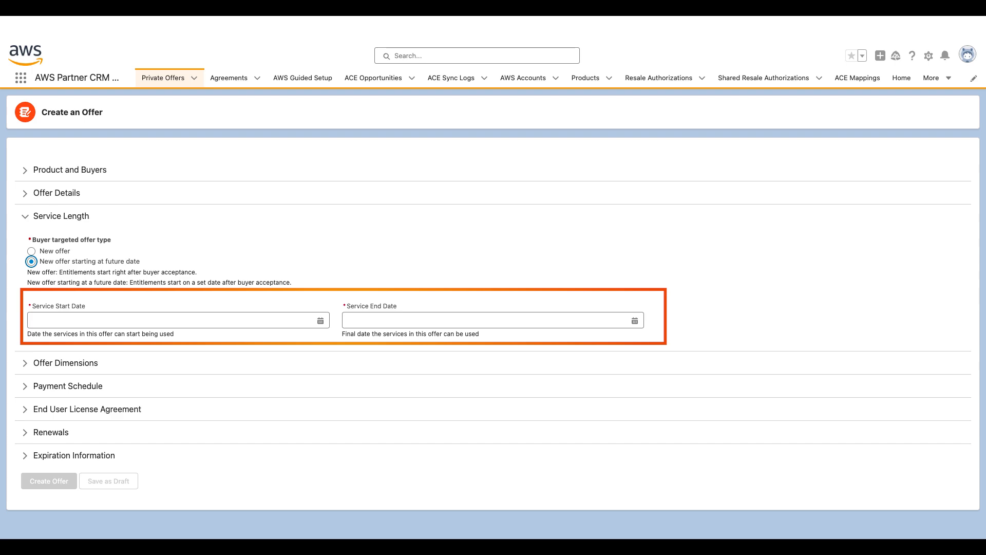
click(154, 320)
text(Sep 1, 2024)
click(349, 320)
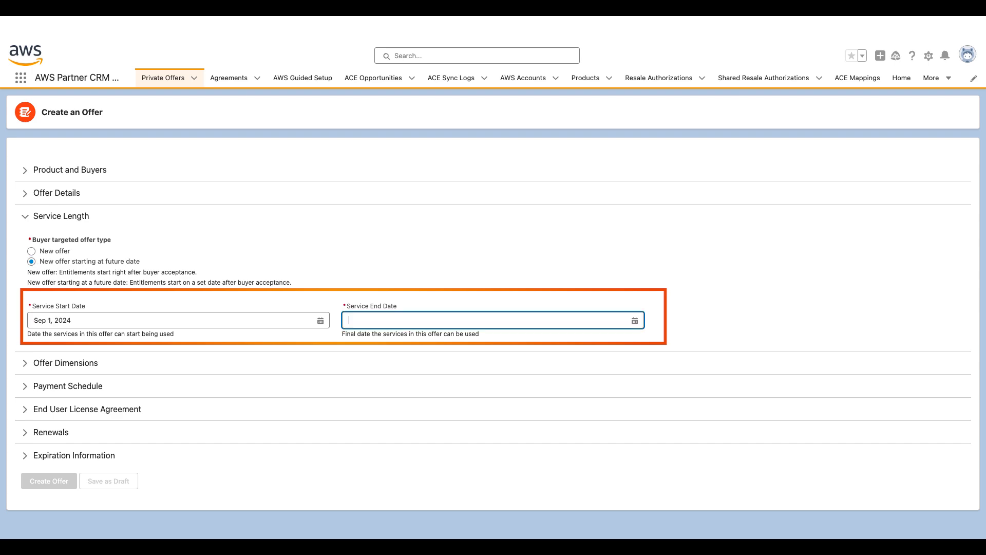
text(Aug 30, 2025)
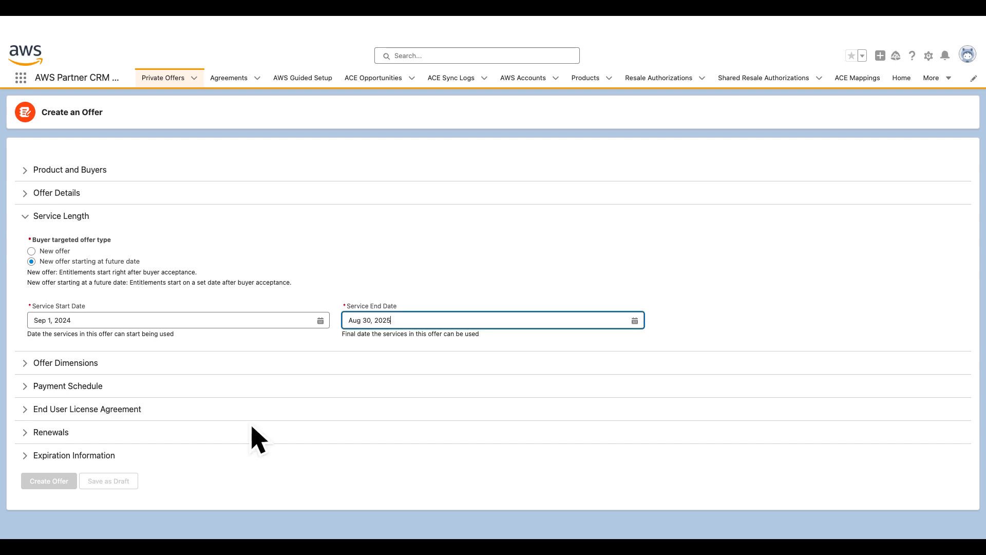
click(65, 361)
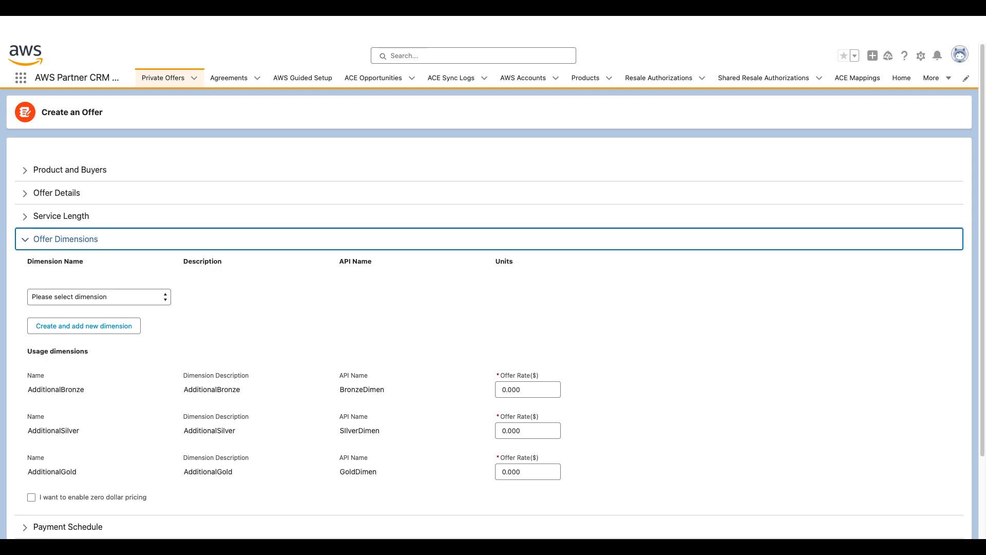
Step: Add Gold, Silver and Bronze dimensions with 2, 3 and 4 units respectively
click(164, 297)
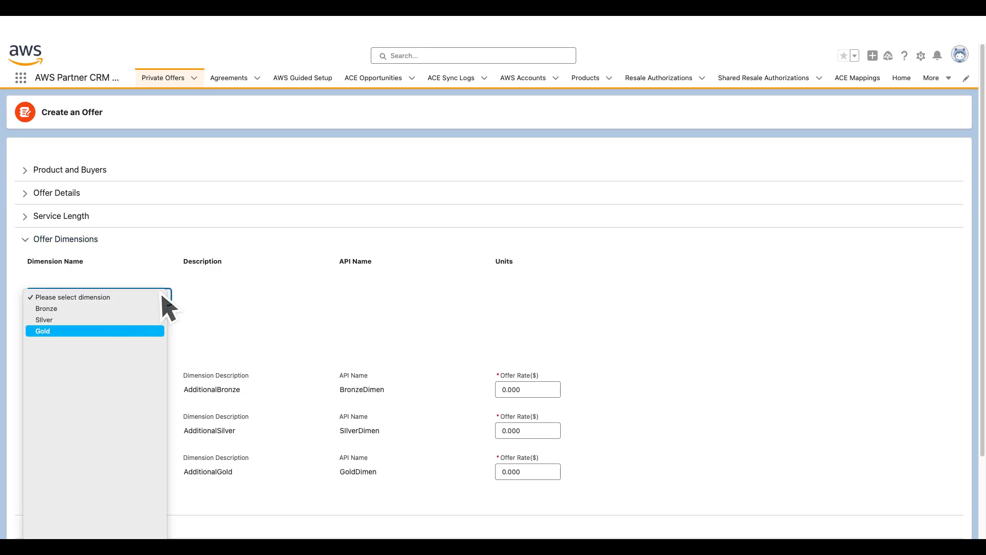
click(91, 331)
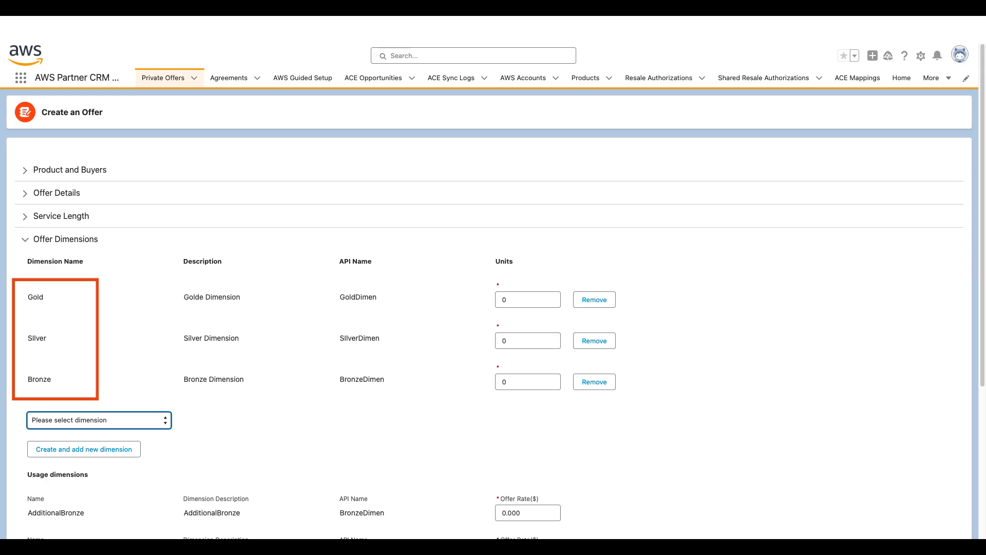
click(528, 299)
text(2)
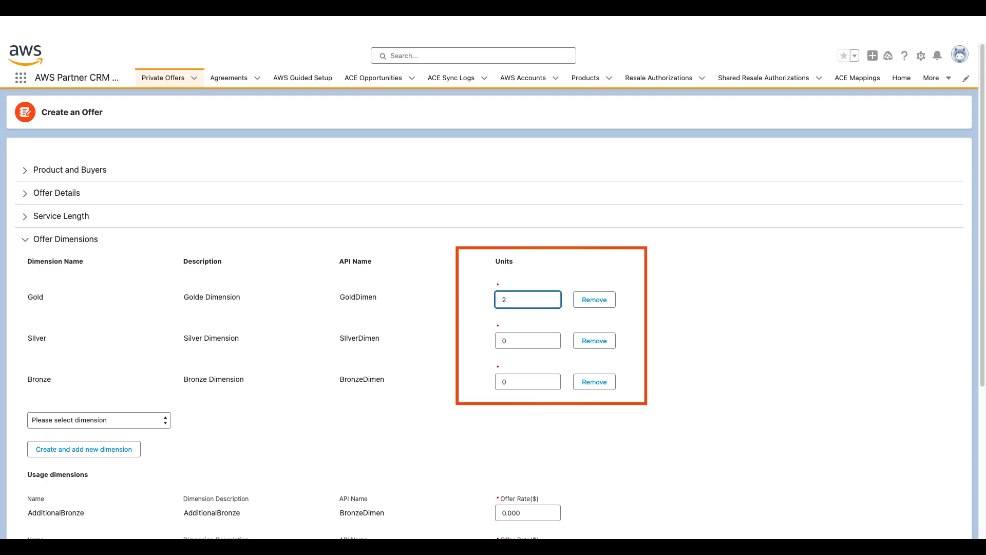
key(Tab)
text(3)
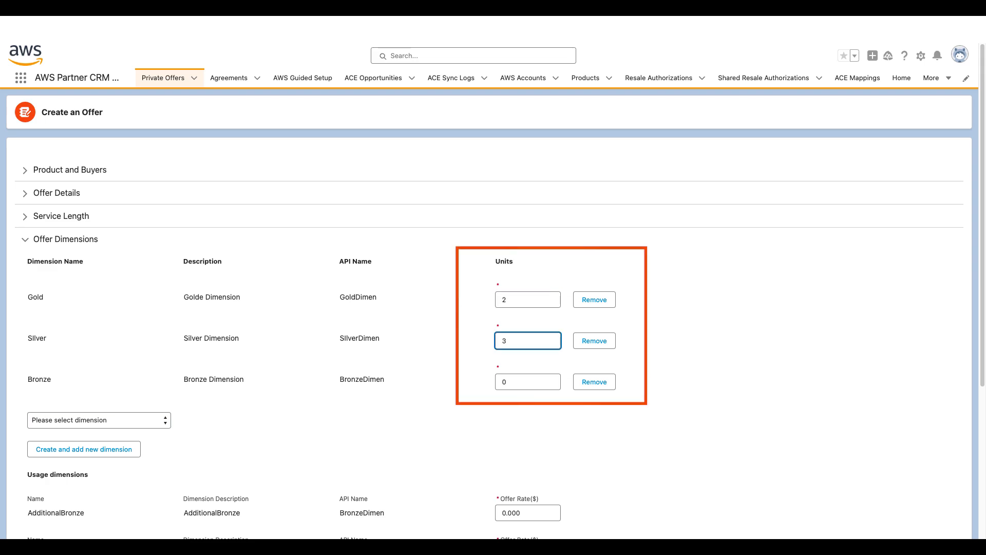
key(Tab)
text(4)
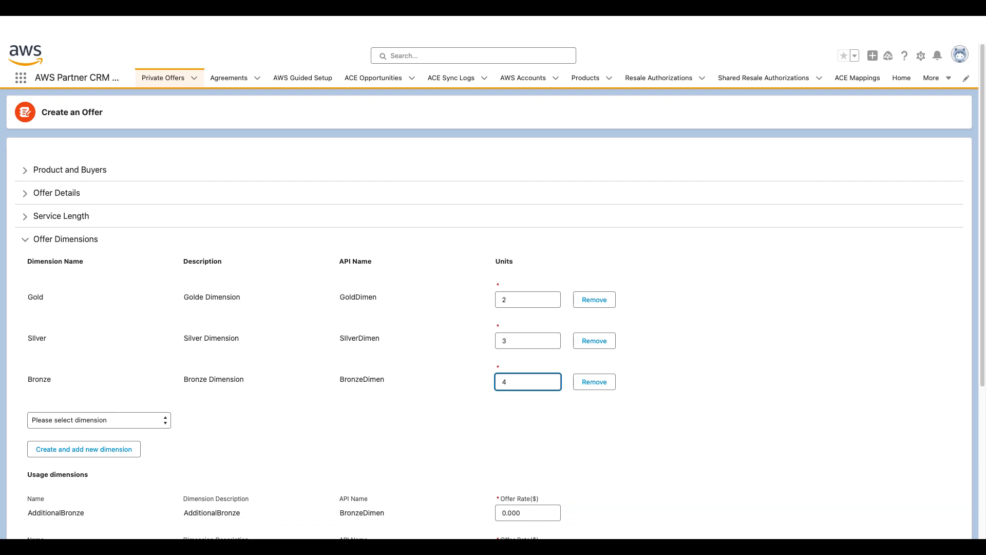
key(Tab)
key(Tab)
key(Tab)
key(Tab)
key(Tab)
key(Tab)
key(Tab)
key(Tab)
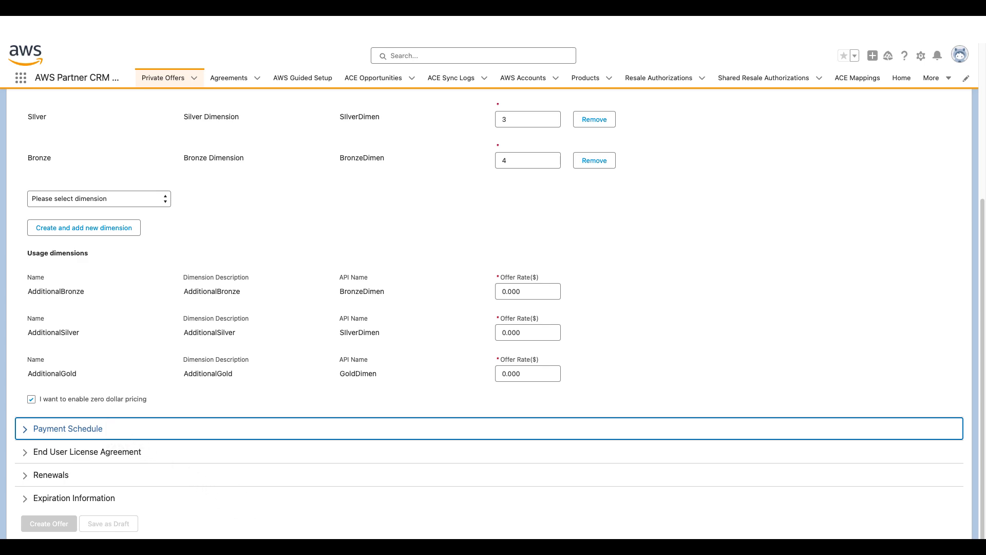
click(112, 428)
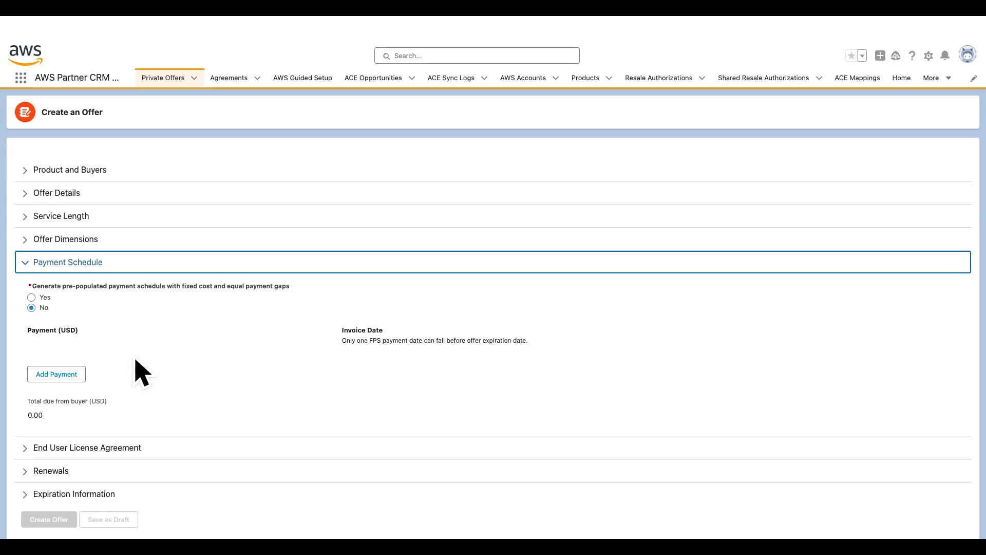
Step: Generate a 90-day, 4.00 USD payment schedule from Sep 1, 2024 to Aug 1, 2025, in calendar days
click(31, 297)
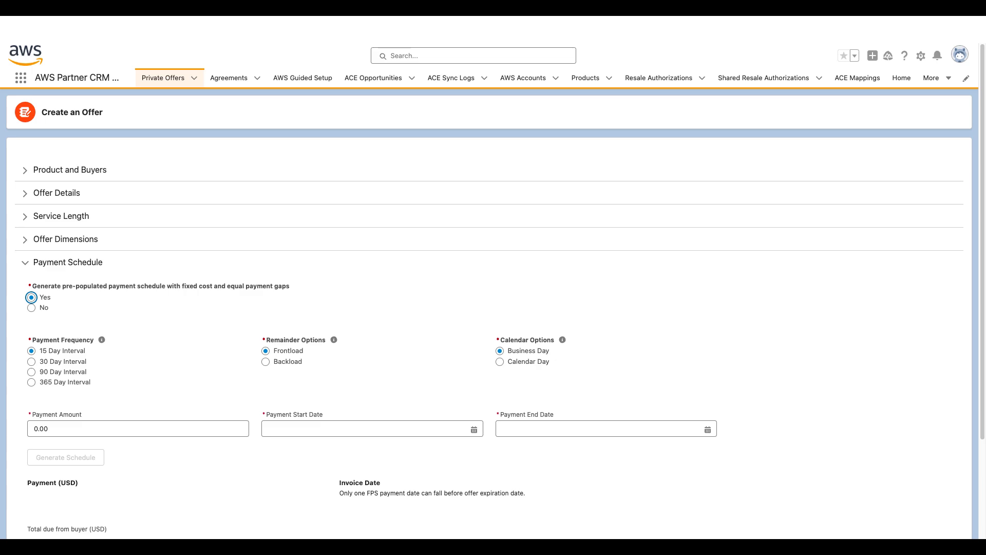
click(31, 371)
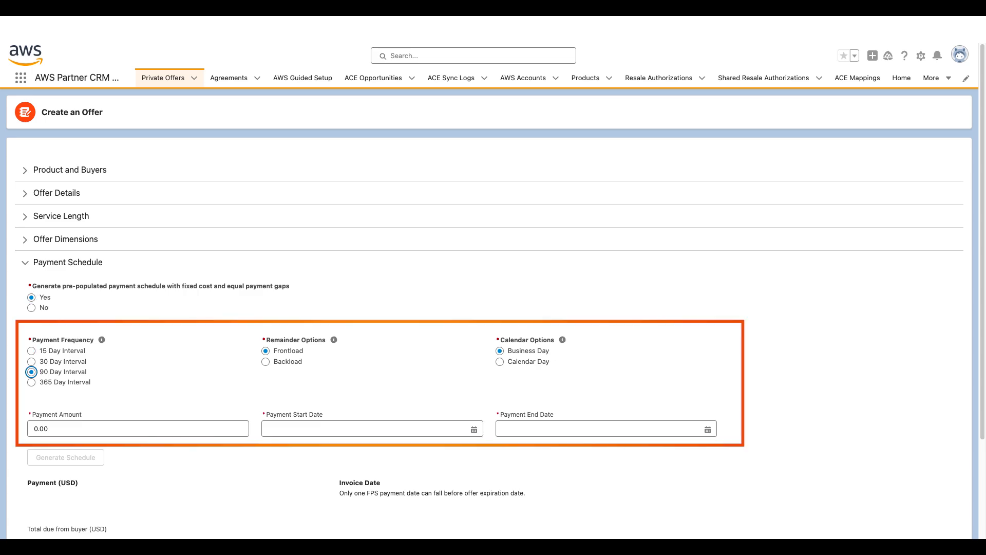
text(4)
key(Tab)
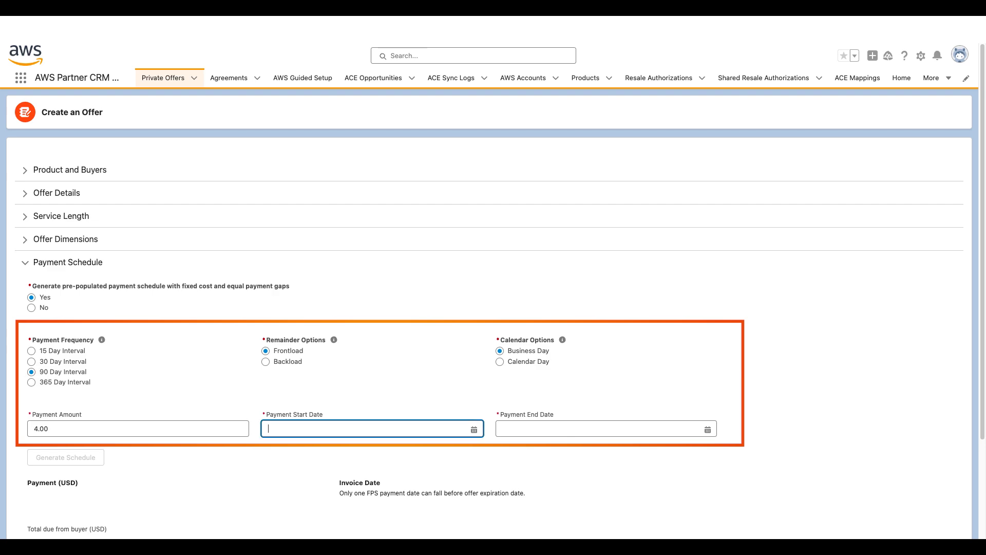
text(Sep 1, 2024)
key(Tab)
text(Aug 1, 2025)
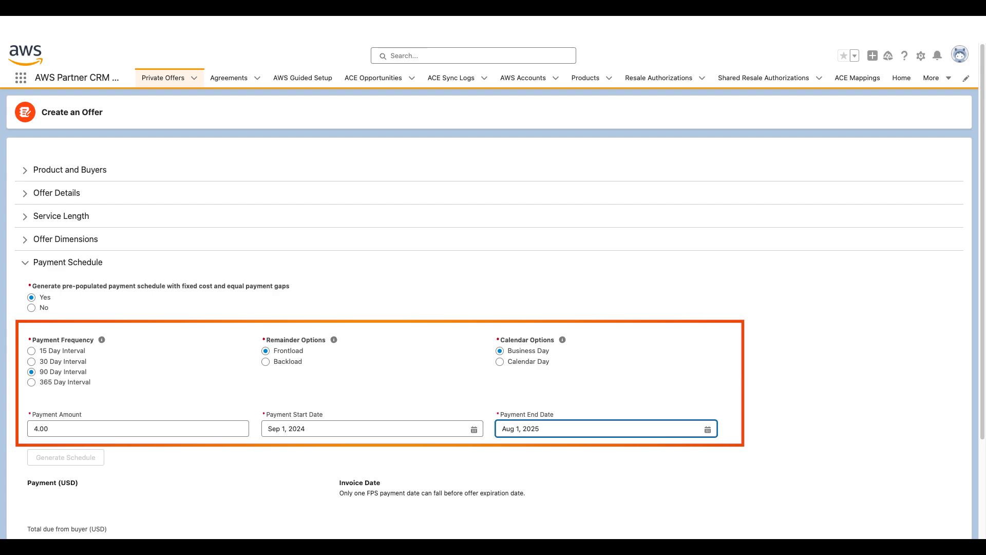
click(500, 361)
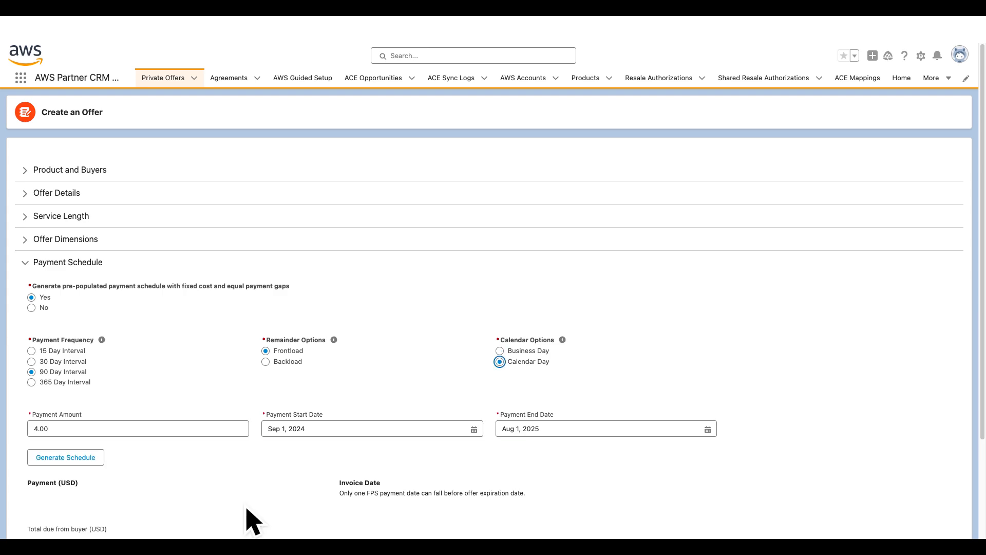
click(91, 458)
Step: Expand the End User License Agreement section showing the Standard Contract for AWS Marketplace
scroll(90, 457, down, 2)
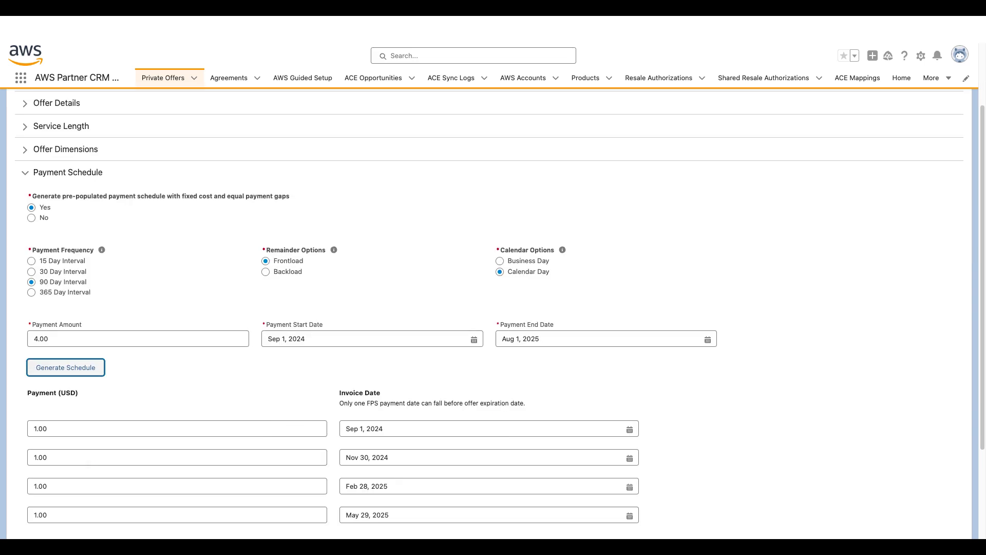
scroll(493, 308, down, 3)
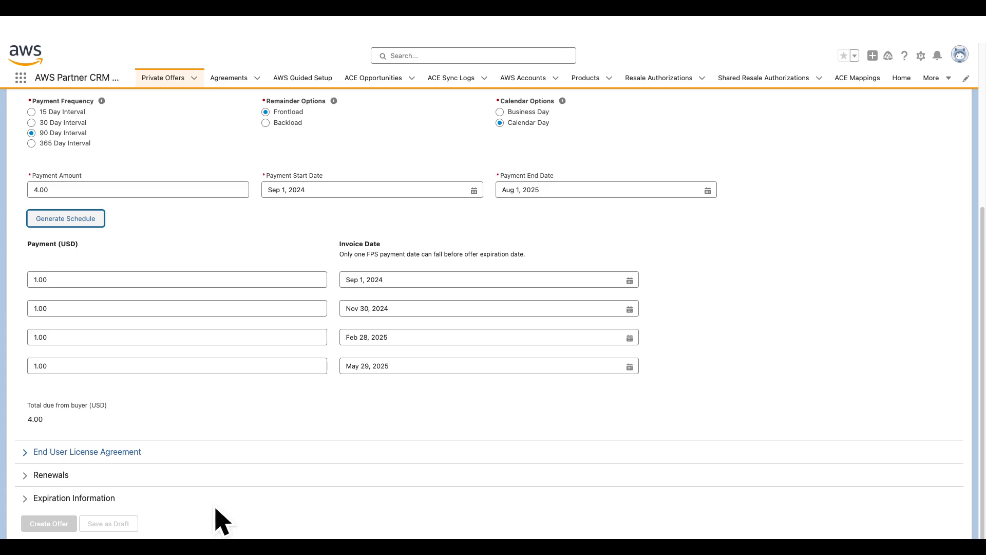
click(84, 450)
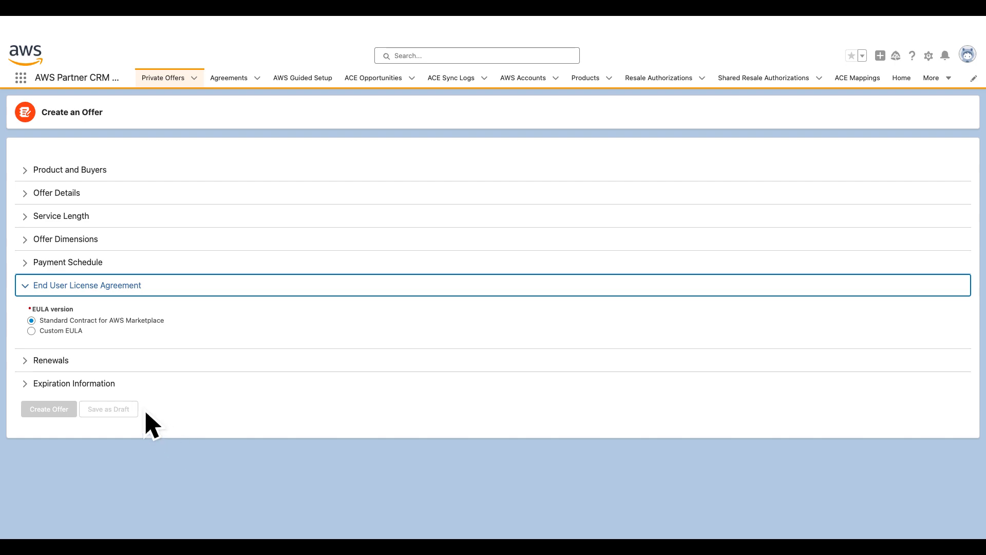
Step: Leave Renewals at No, set the offer expiration date to Aug 16, 2024, and submit
click(51, 360)
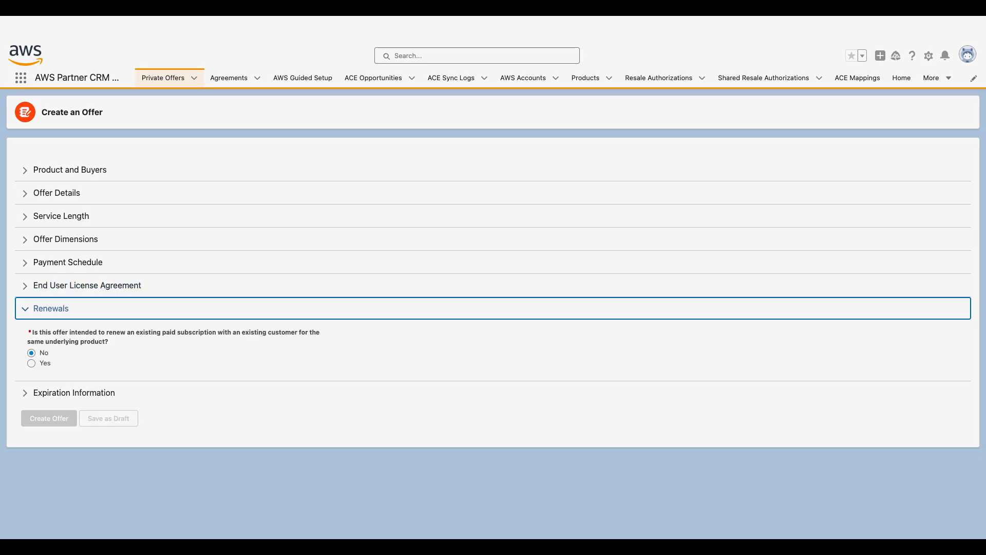
click(86, 394)
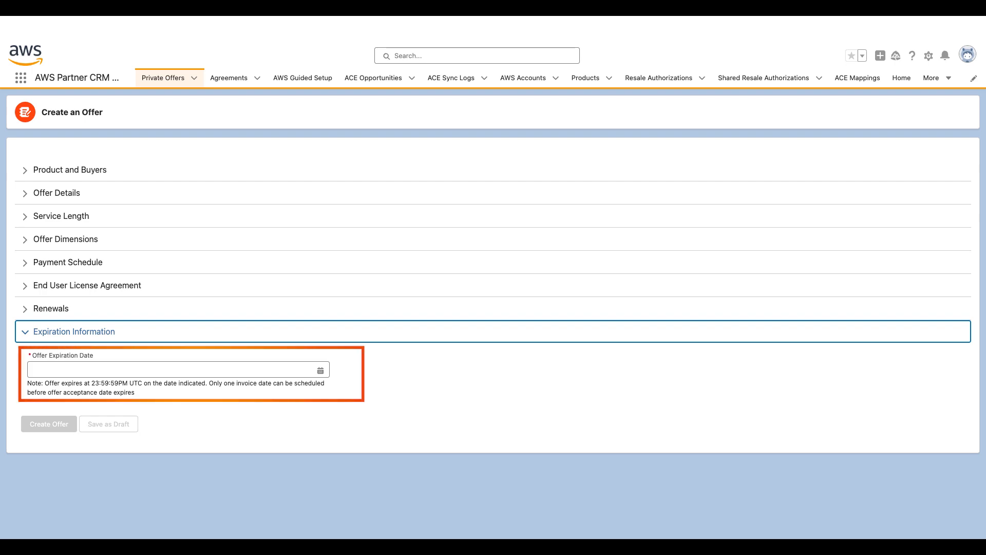
click(175, 369)
text(Aug 16, 2024)
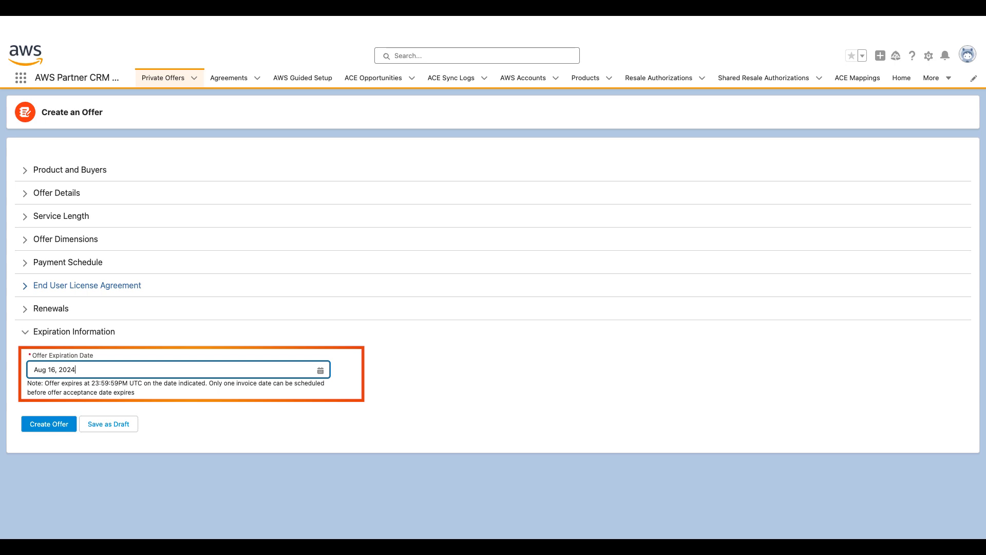
click(49, 423)
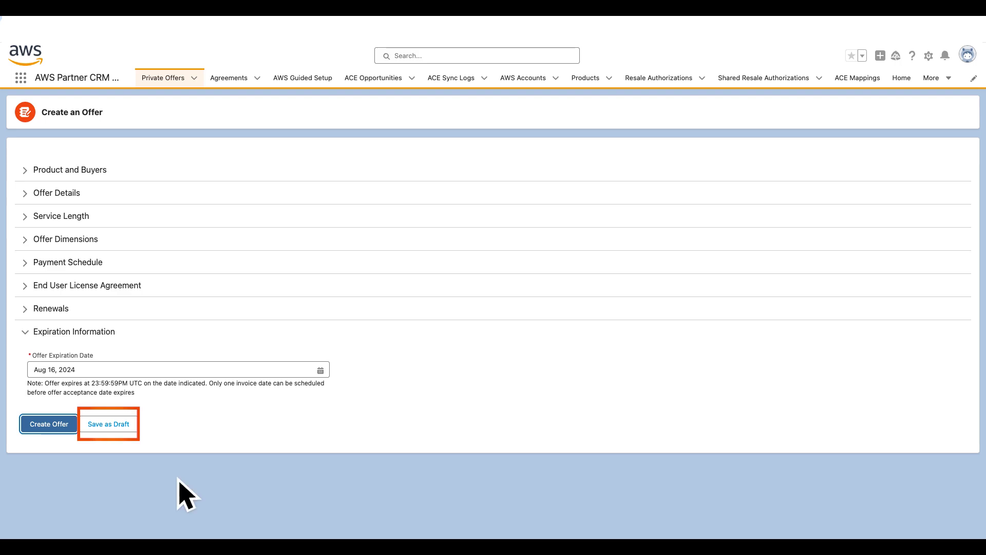
Step: Create and publish the offer so Annual Offer 1 shows SUCCEEDED in Private Offers
click(53, 430)
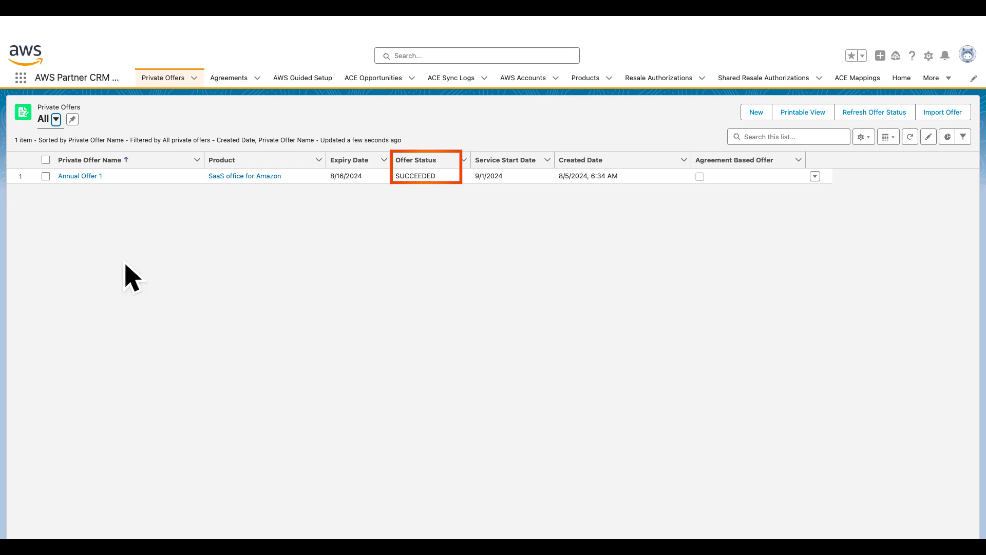
Step: Open the Annual Offer 1 record and review its published banner and details
click(78, 176)
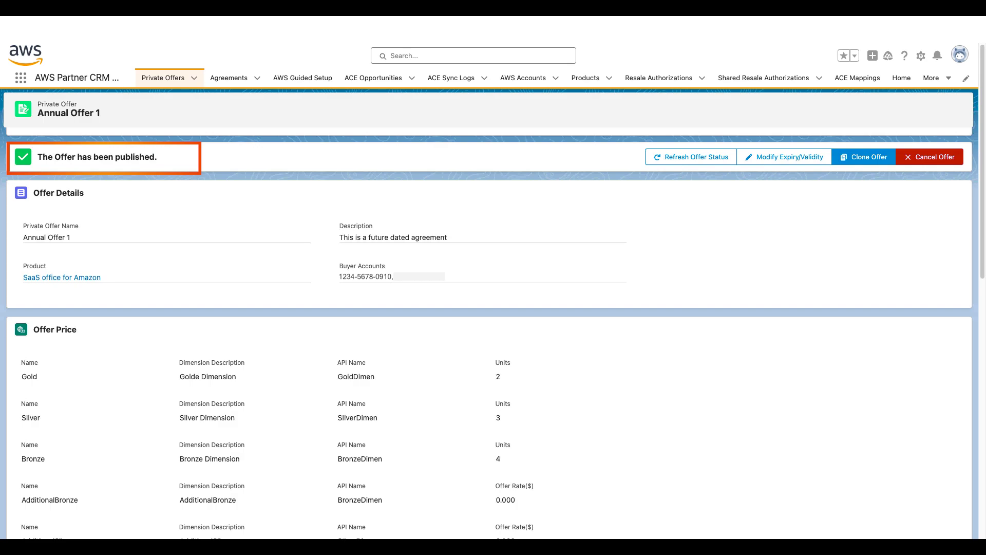
scroll(493, 308, down, 10)
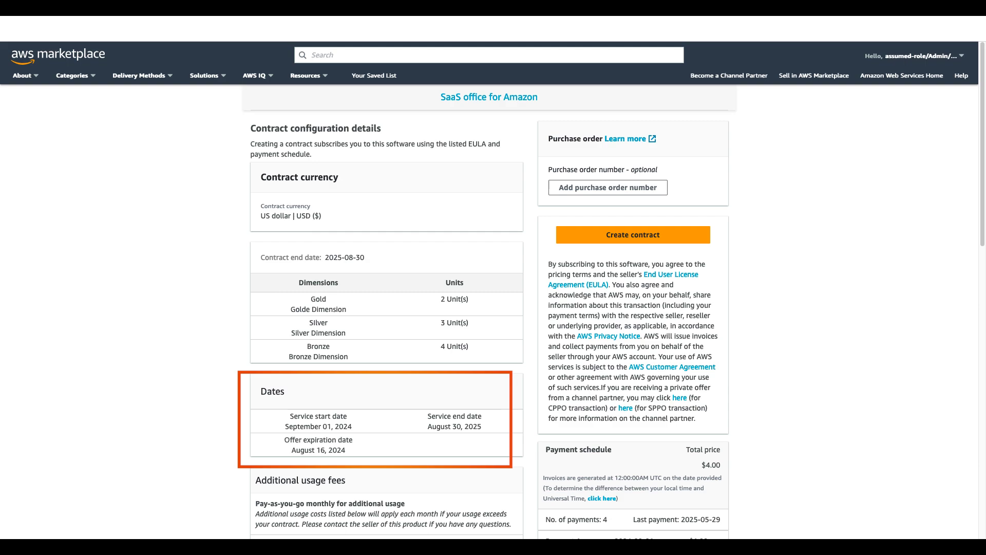
Step: Create and confirm the contract in AWS Marketplace, then close the subscription confirmation
scroll(489, 308, down, 3)
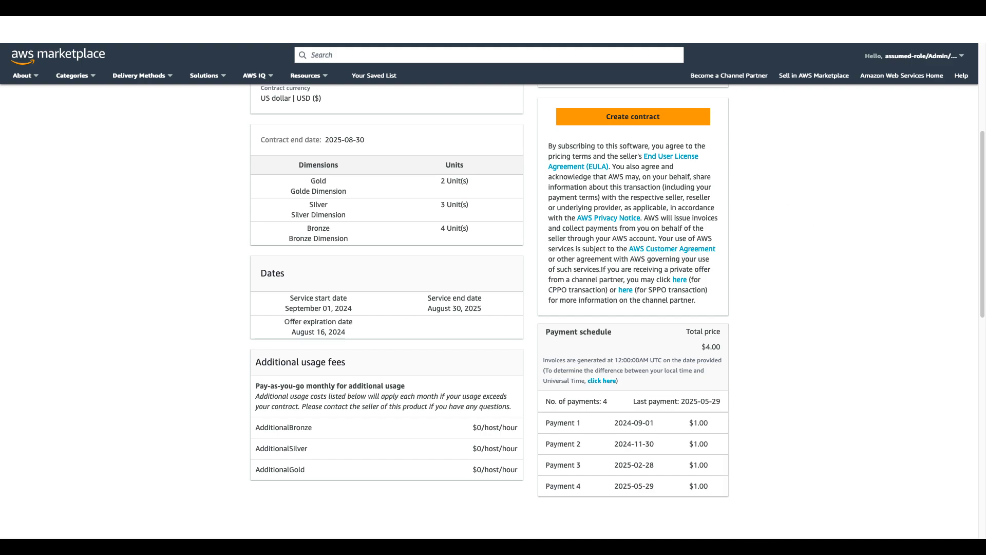
click(672, 119)
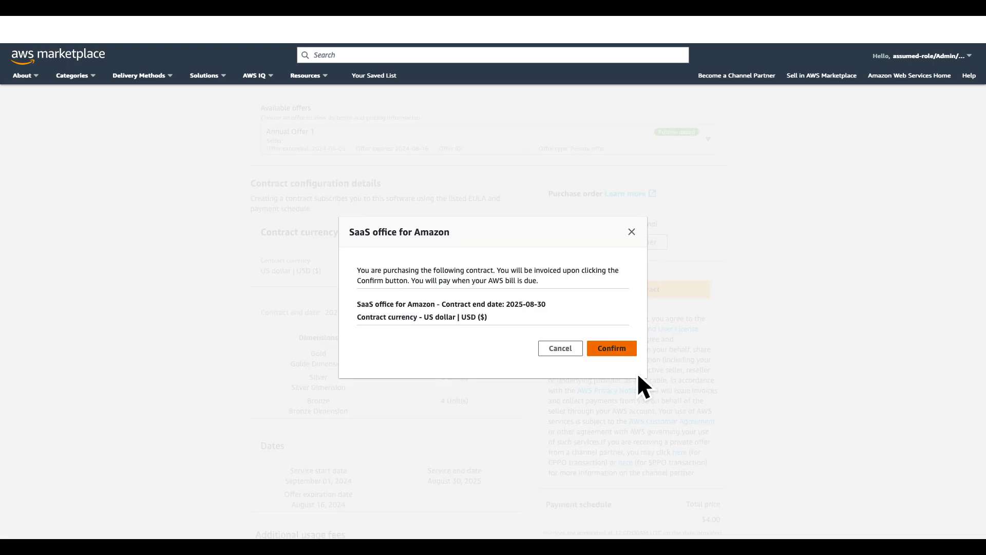
click(617, 349)
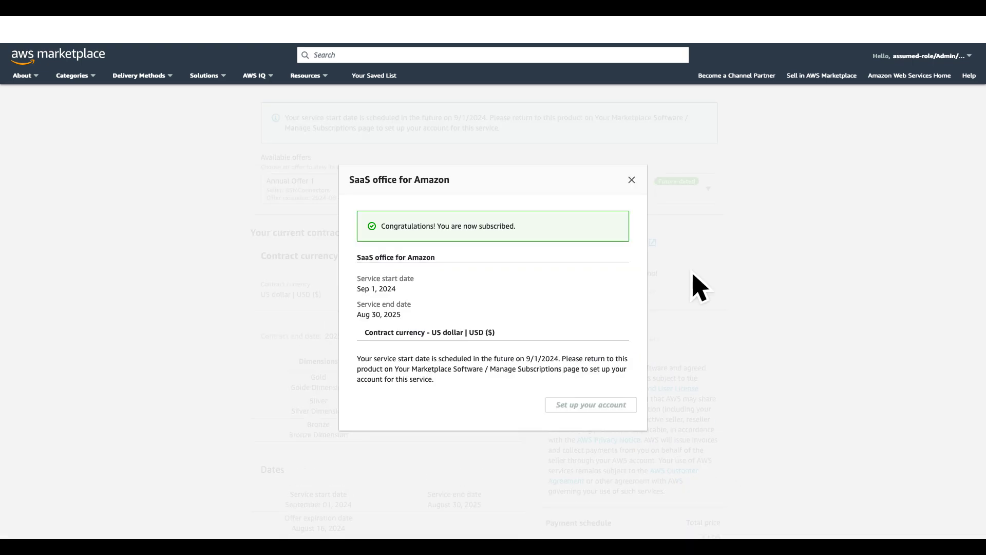
click(632, 180)
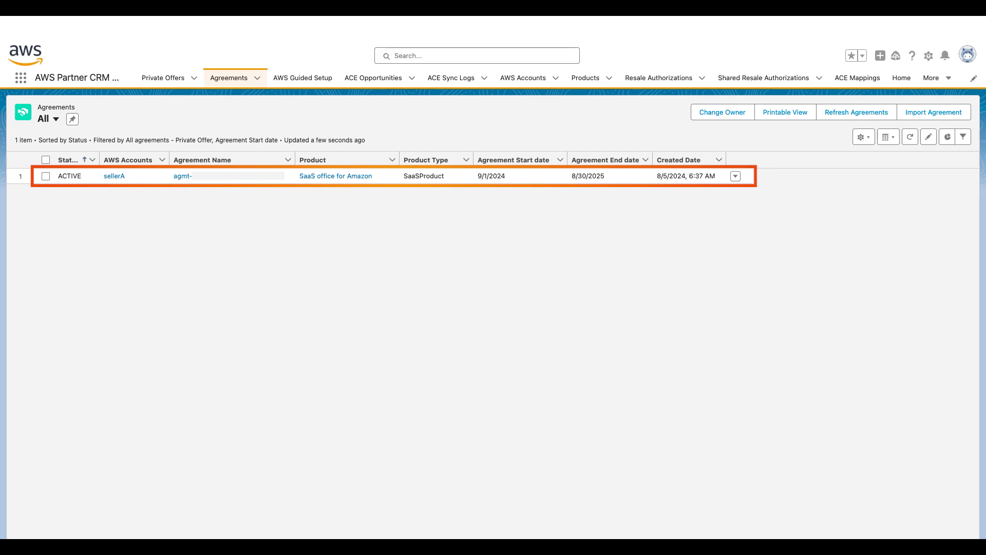
Step: Open Annual Offer 1 from the Private Offers tab to see its ACTIVE MP agreement
click(172, 85)
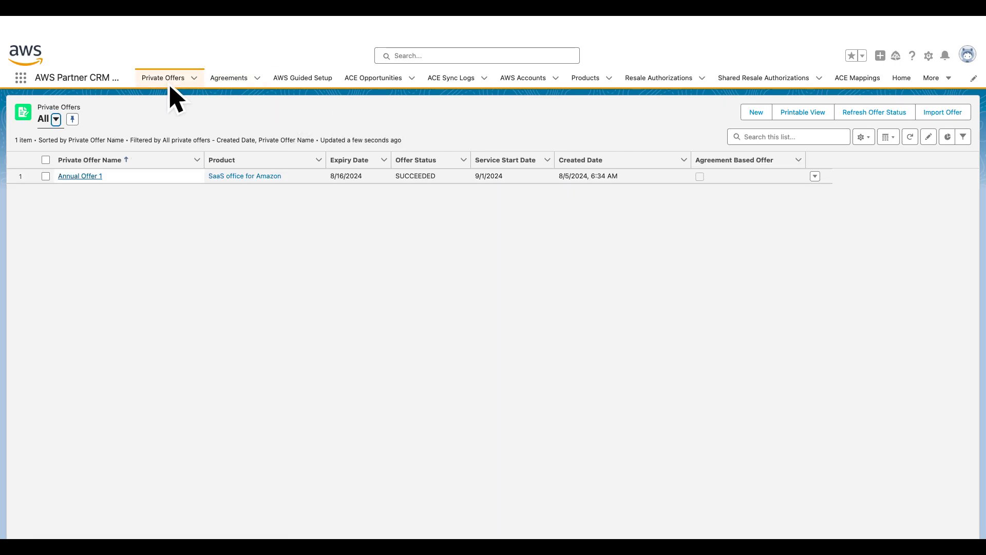
click(82, 176)
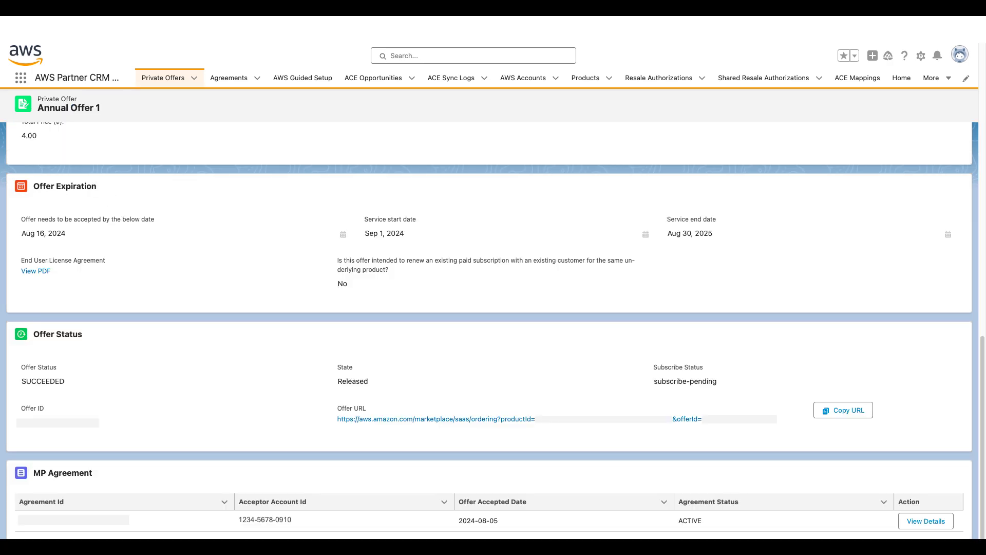